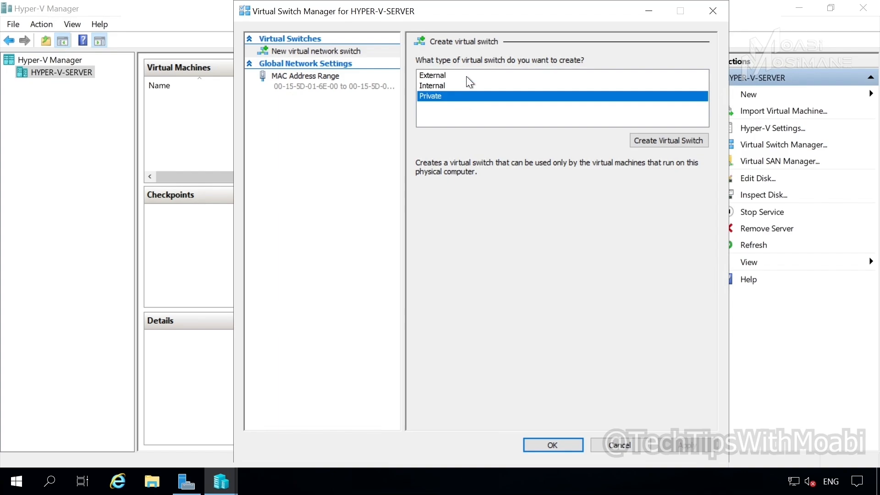
- Create a new virtual switch of type External
{"action": "left_click", "coordinate": [466, 76]}
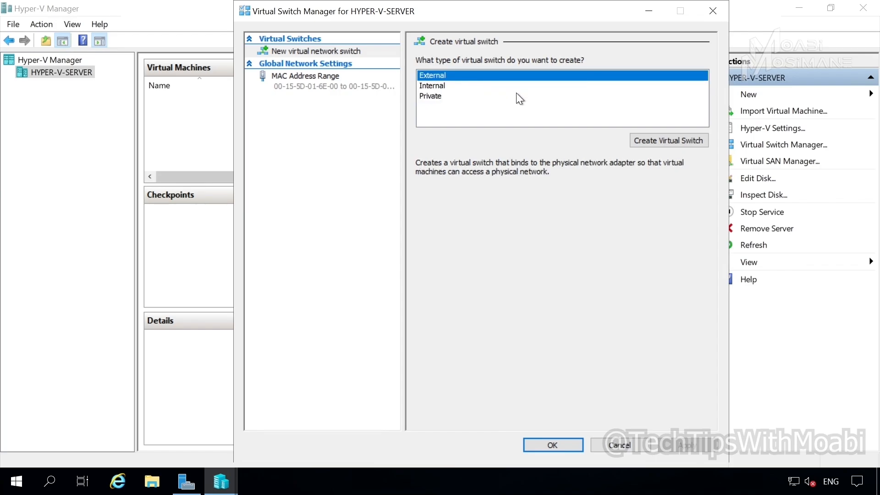
{"action": "left_click", "coordinate": [682, 142]}
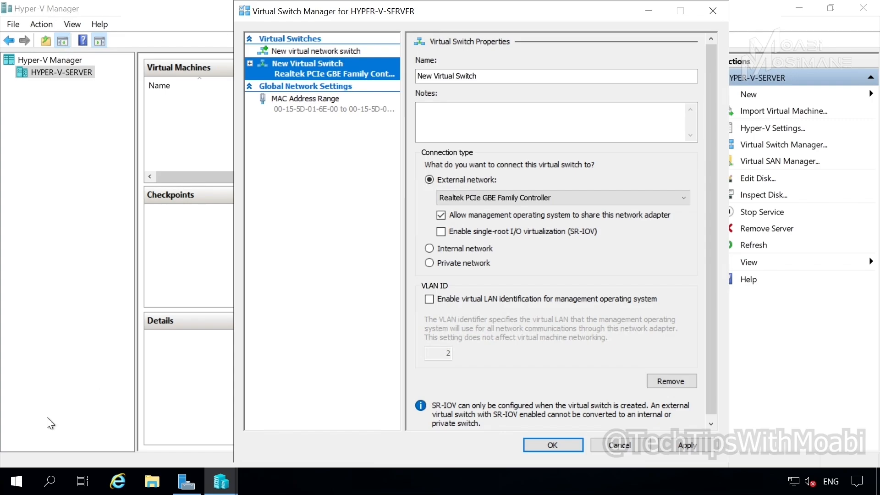
- Review the server's network adapters in Control Panel's Network Connections, then minimize the Control Panel windows to return to Virtual Switch Manager
{"action": "left_click", "coordinate": [17, 481]}
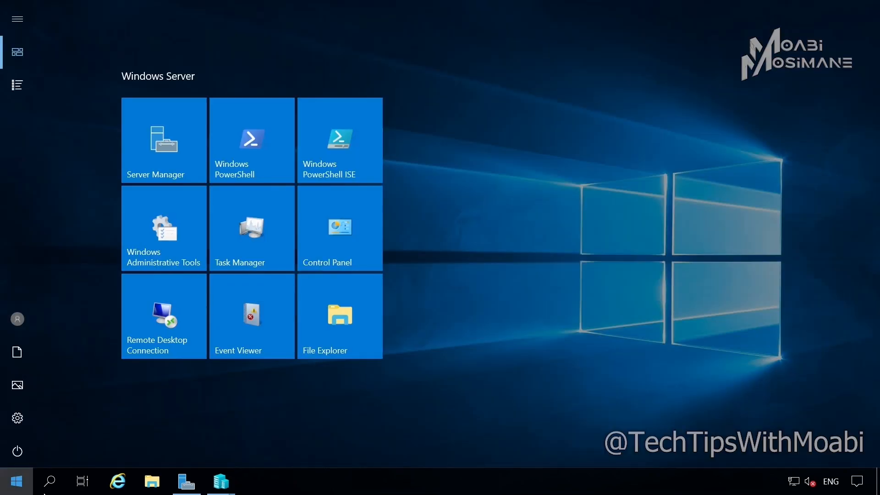
{"action": "left_click", "coordinate": [352, 230]}
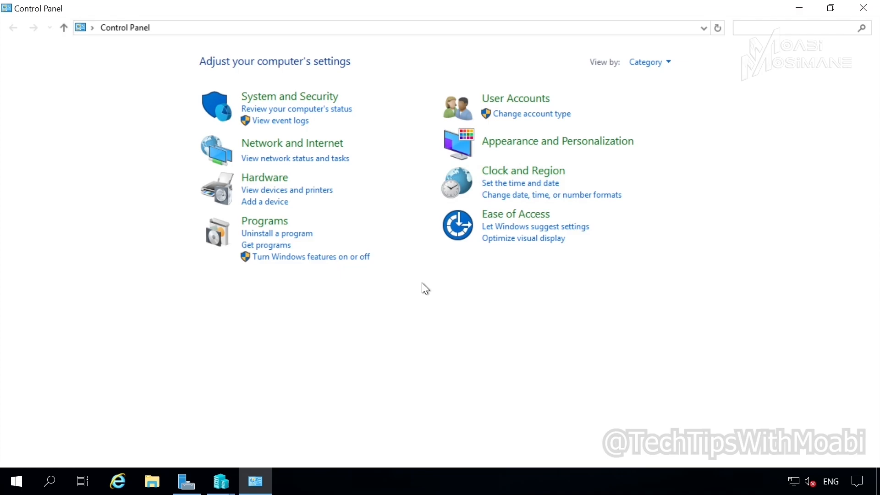
{"action": "left_click", "coordinate": [316, 143]}
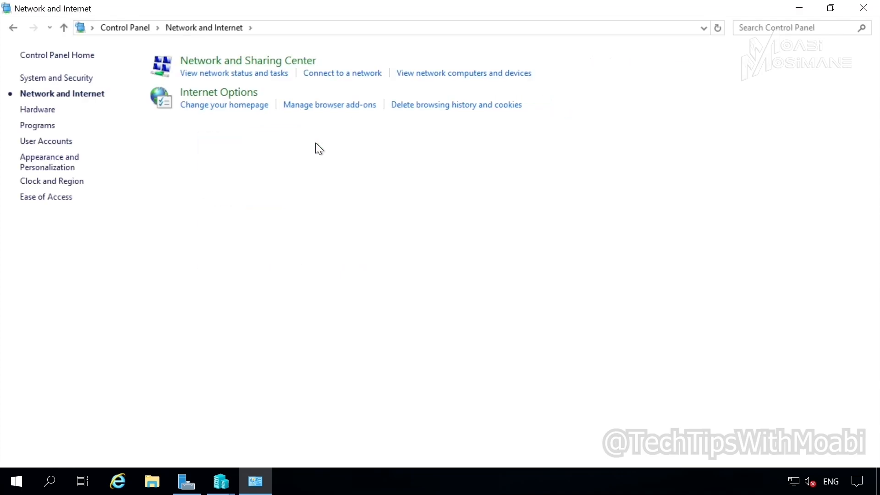
{"action": "left_click", "coordinate": [283, 61]}
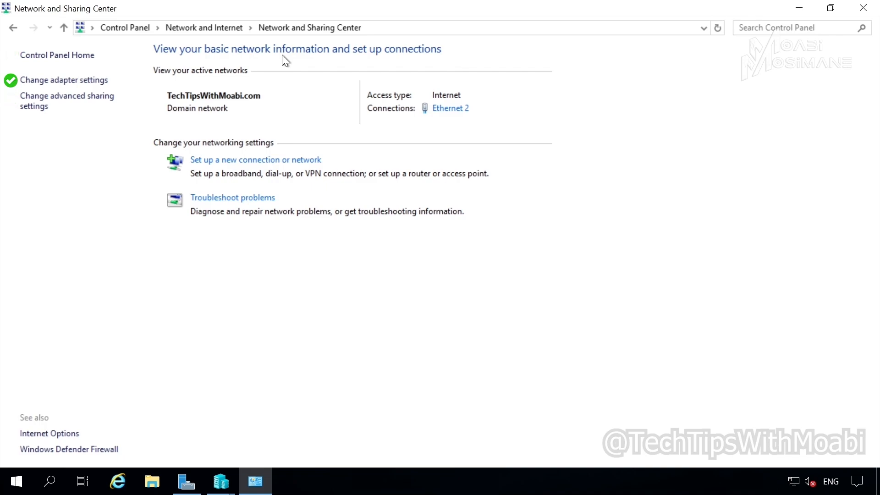
{"action": "left_click", "coordinate": [78, 81]}
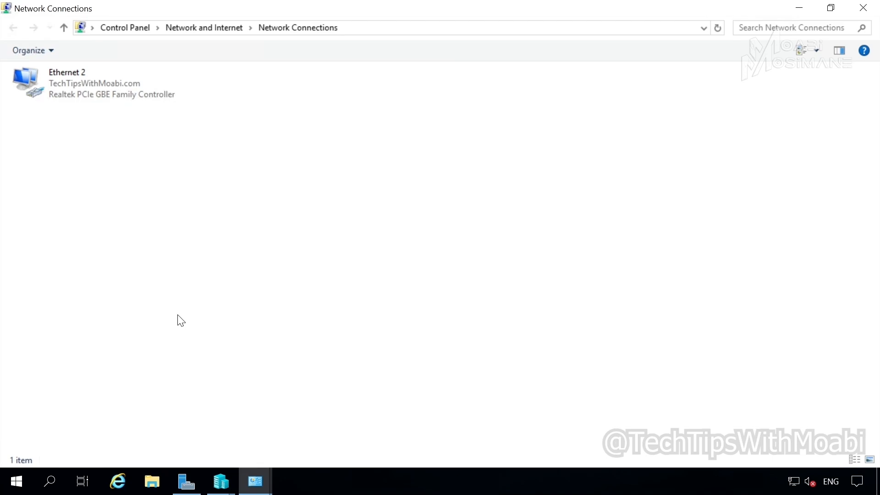
{"action": "left_click", "coordinate": [811, 9]}
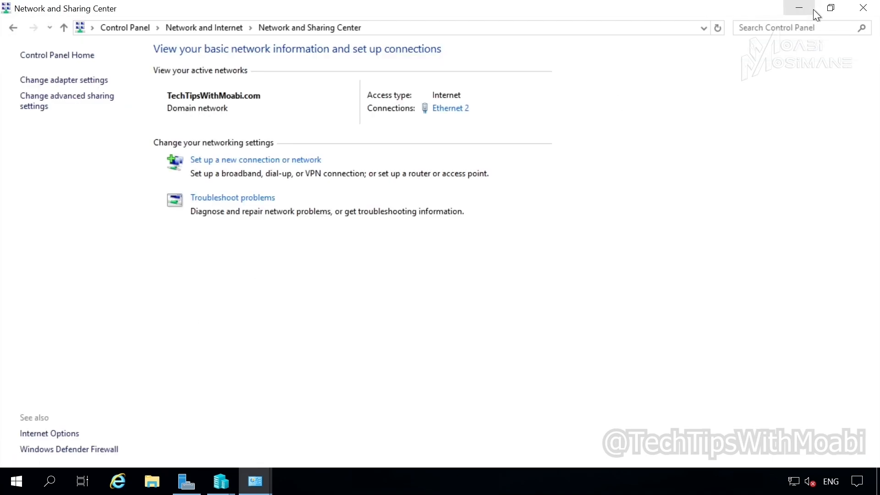
{"action": "left_click", "coordinate": [786, 12]}
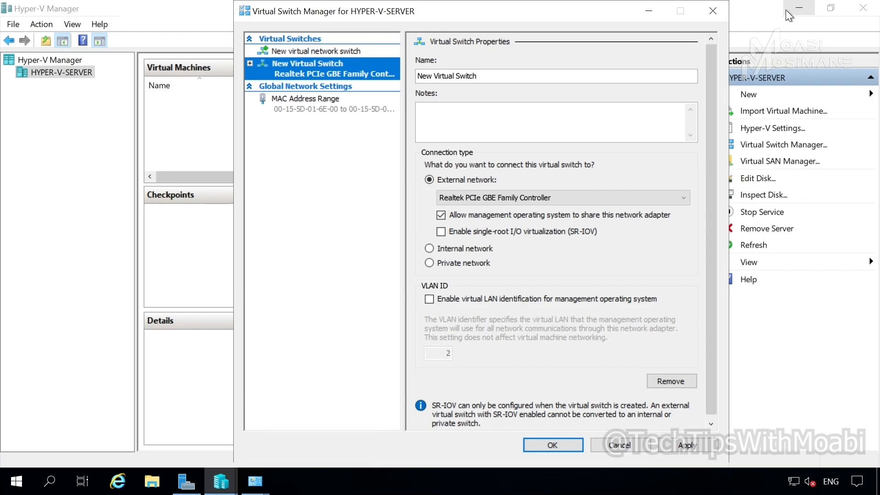
- Name the virtual switch External-Switch, keep it on the Realtek PCIe GBE Family Controller, and apply the settings
{"action": "key", "text": "Tab"}
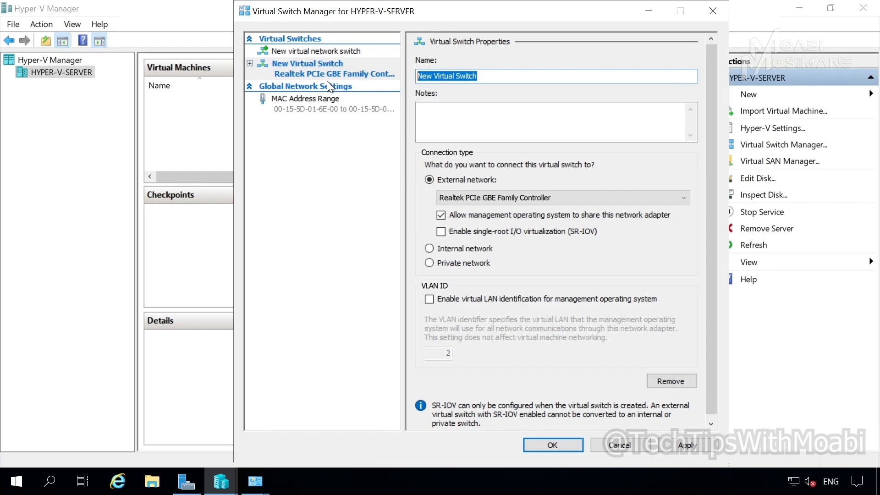
{"action": "key", "text": "BackSpace"}
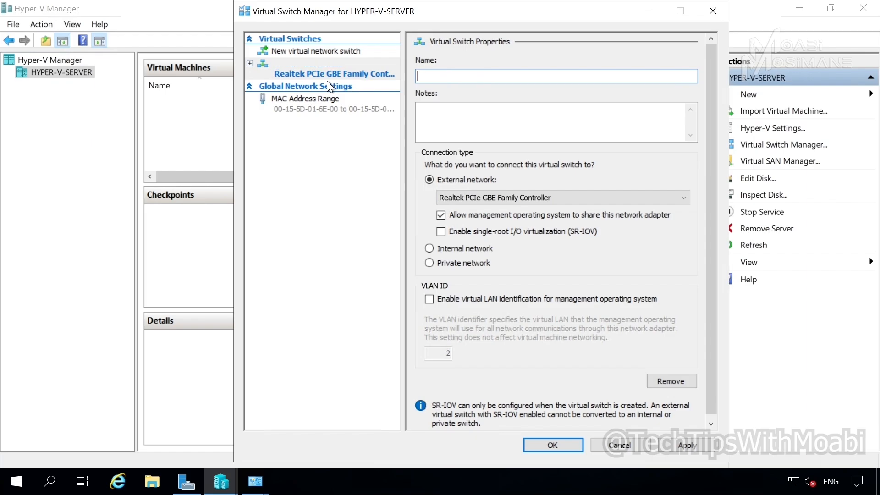
{"action": "type", "text": "External-Switch"}
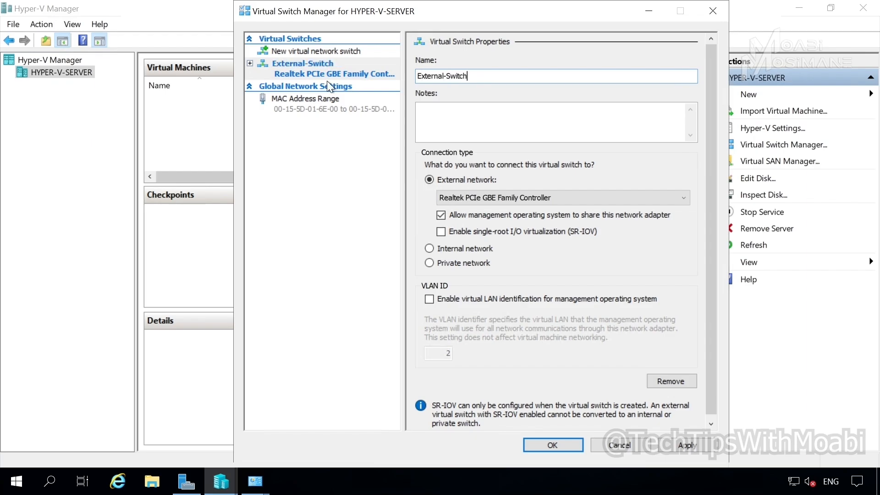
{"action": "left_click", "coordinate": [489, 139]}
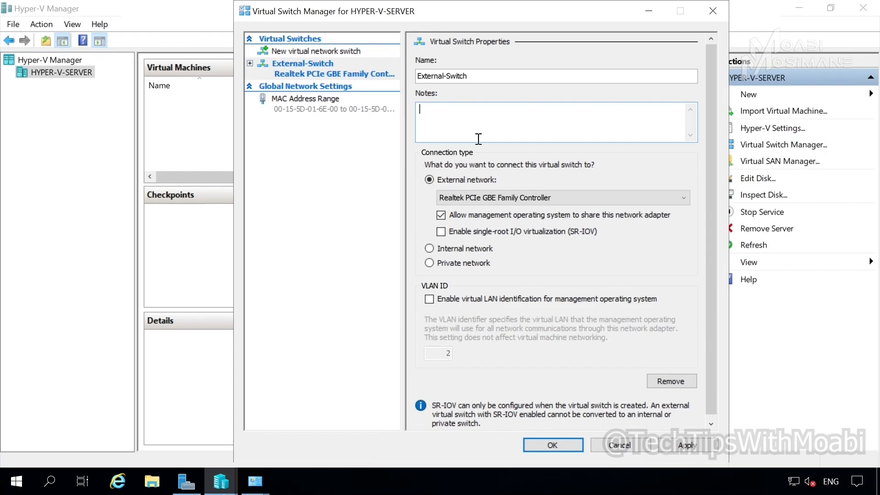
{"action": "left_click", "coordinate": [558, 194]}
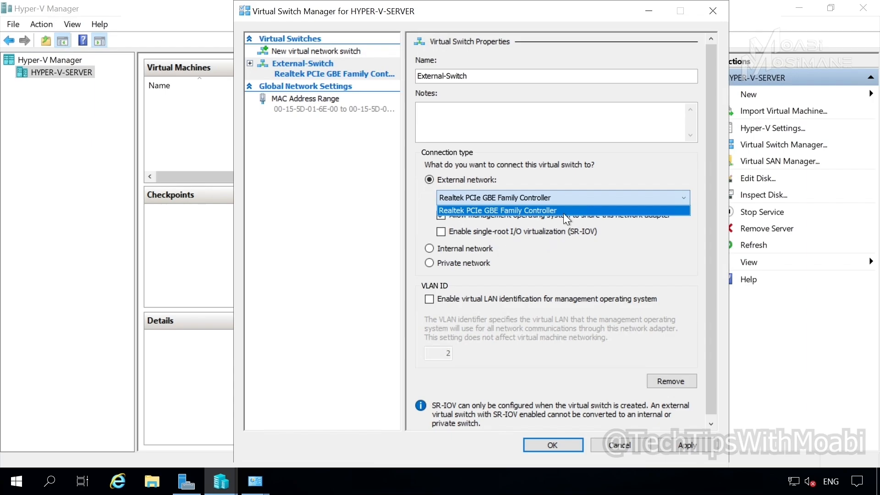
{"action": "left_click", "coordinate": [626, 258]}
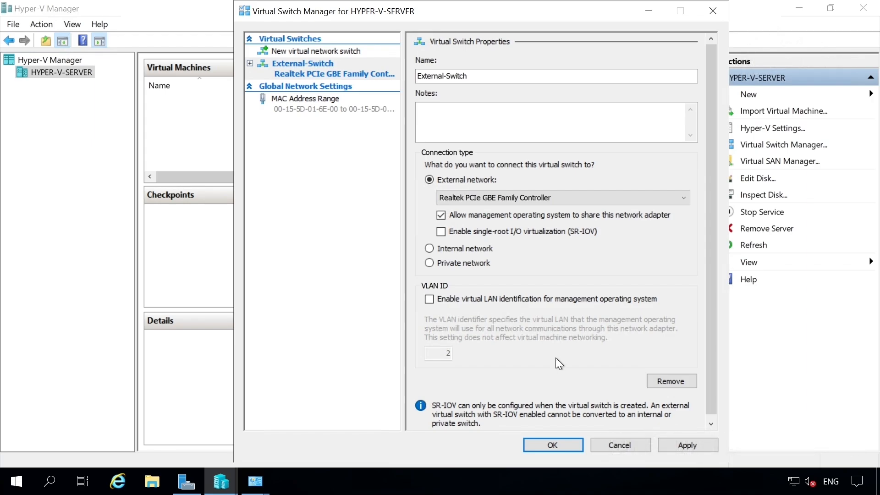
{"action": "left_click", "coordinate": [672, 448]}
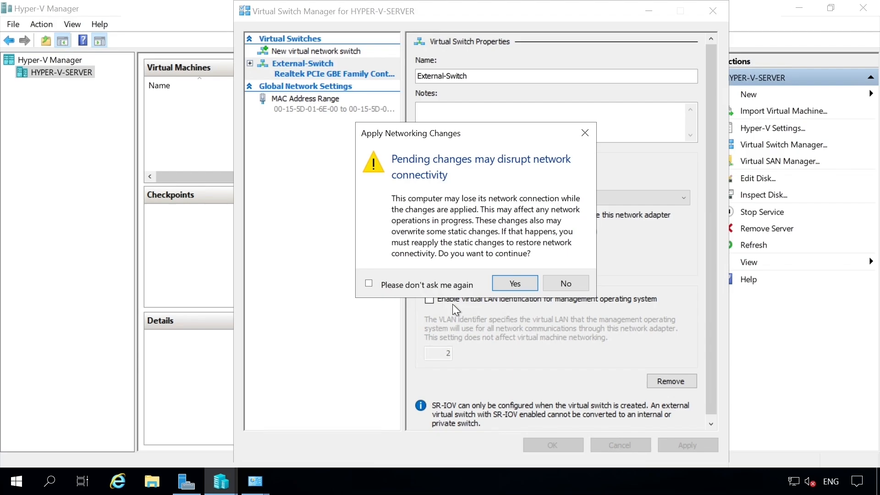
- Run ipconfig in Command Prompt to check the server's IP configuration, and minimize the window
{"action": "left_click", "coordinate": [9, 487]}
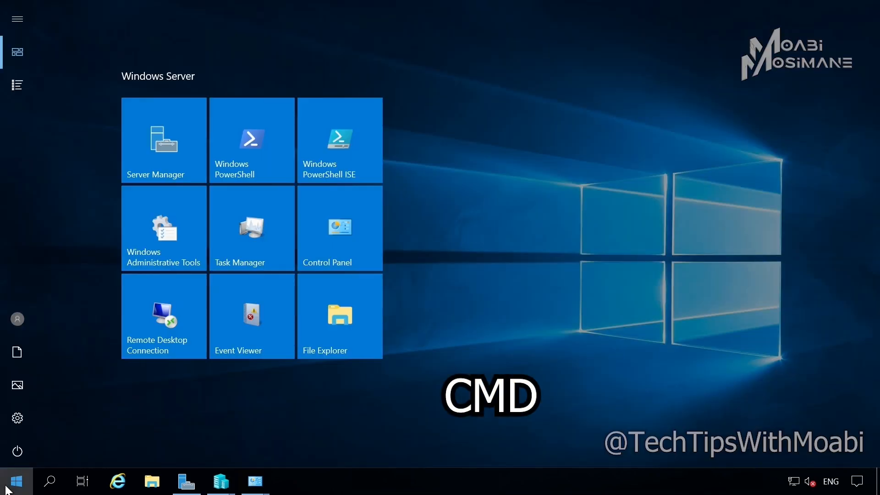
{"action": "type", "text": "cmd"}
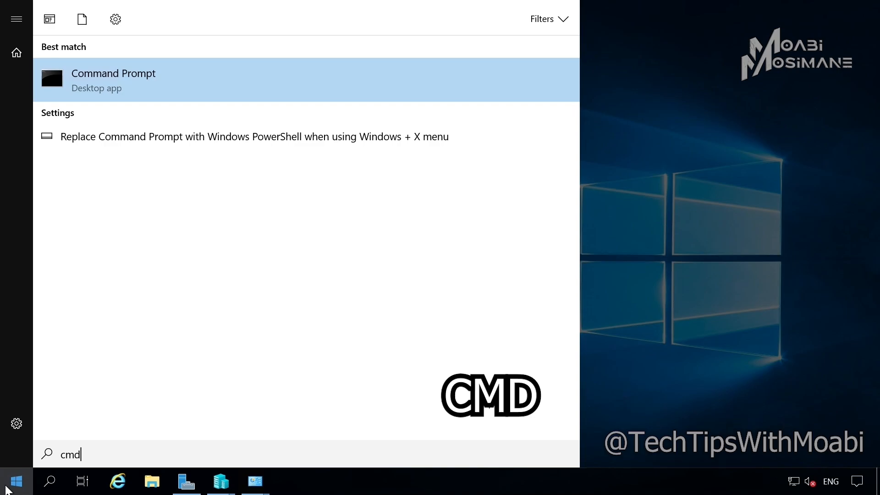
{"action": "left_click", "coordinate": [175, 90]}
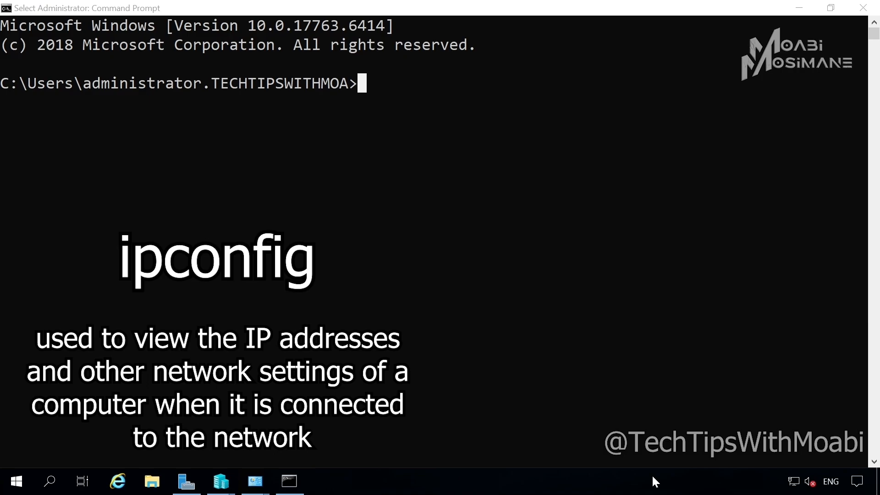
{"action": "type", "text": "ipc"}
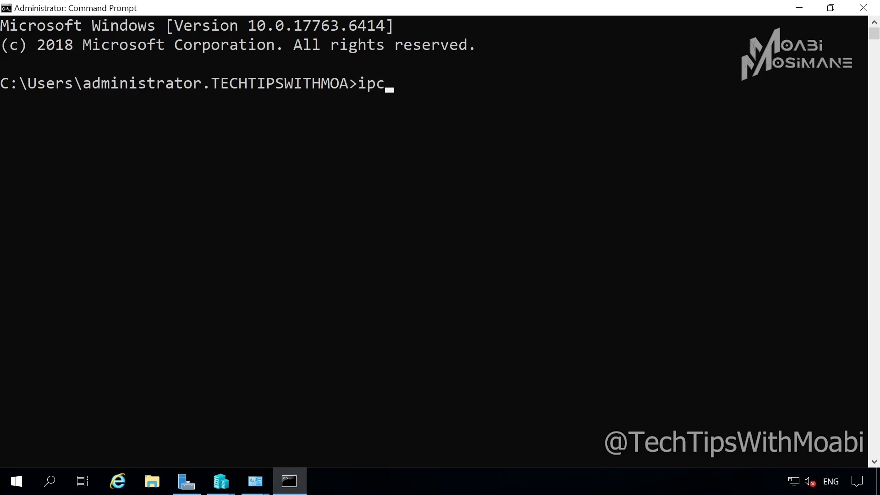
{"action": "type", "text": "onfig"}
{"action": "key", "text": "Return"}
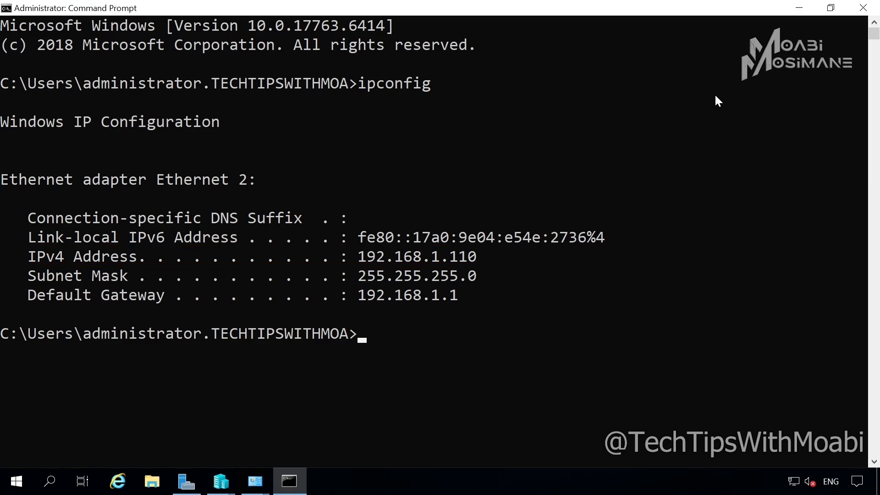
{"action": "left_click", "coordinate": [793, 8]}
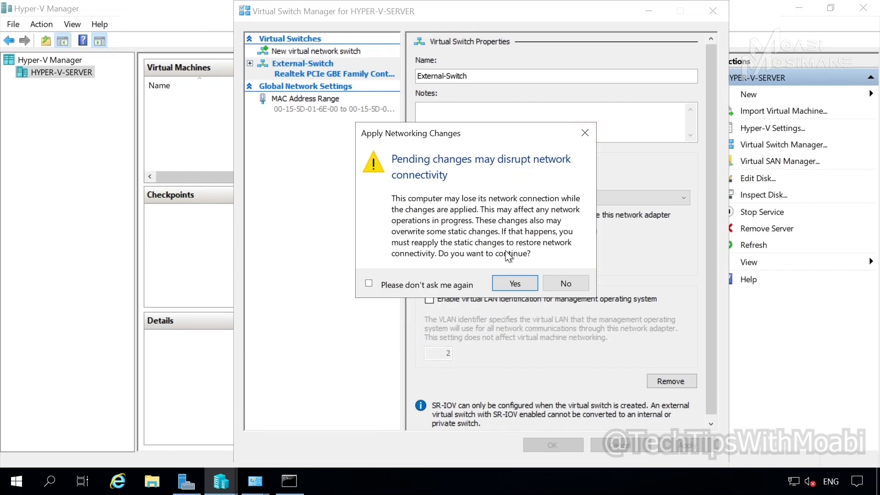
- Accept the pending networking changes and close Virtual Switch Manager
{"action": "left_click", "coordinate": [505, 282]}
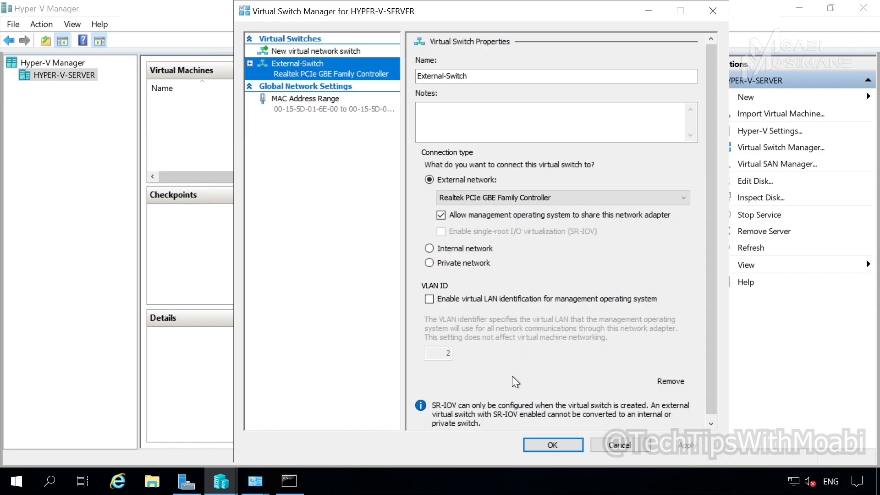
{"action": "left_click", "coordinate": [531, 446]}
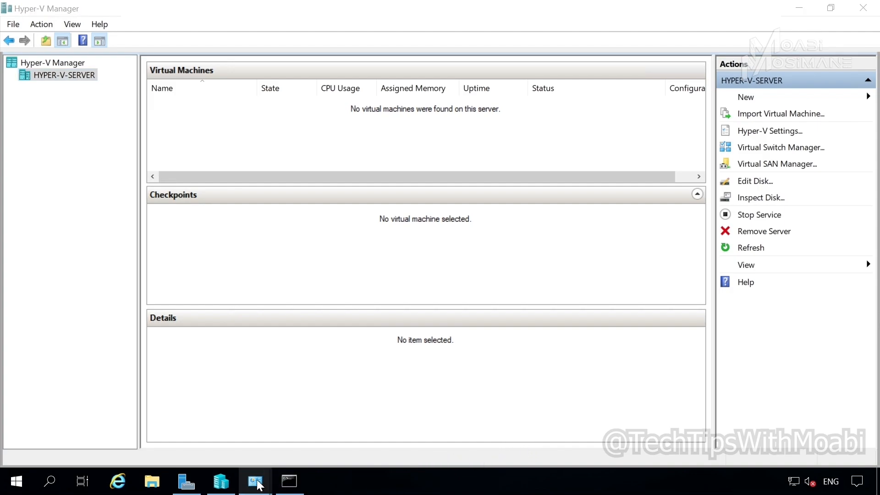
- Switch to Network Connections and examine which items are enabled in the Ethernet 2 adapter's properties
{"action": "mouse_move", "coordinate": [258, 485]}
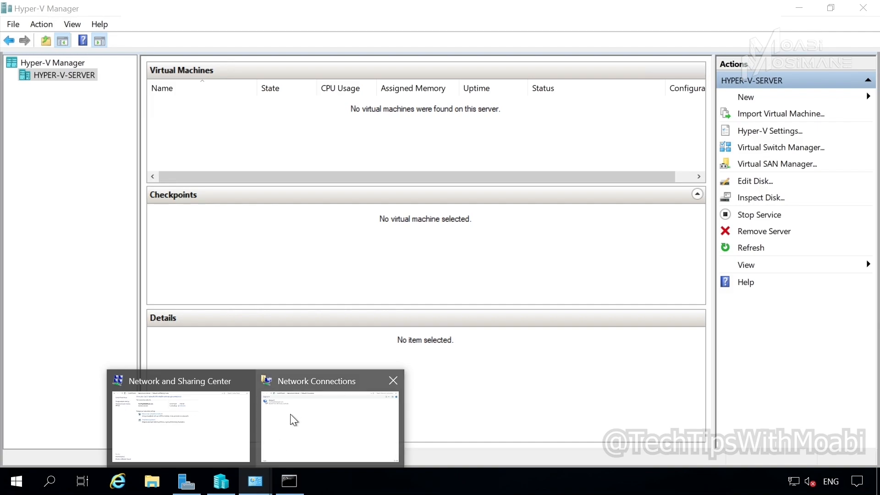
{"action": "left_click", "coordinate": [340, 414]}
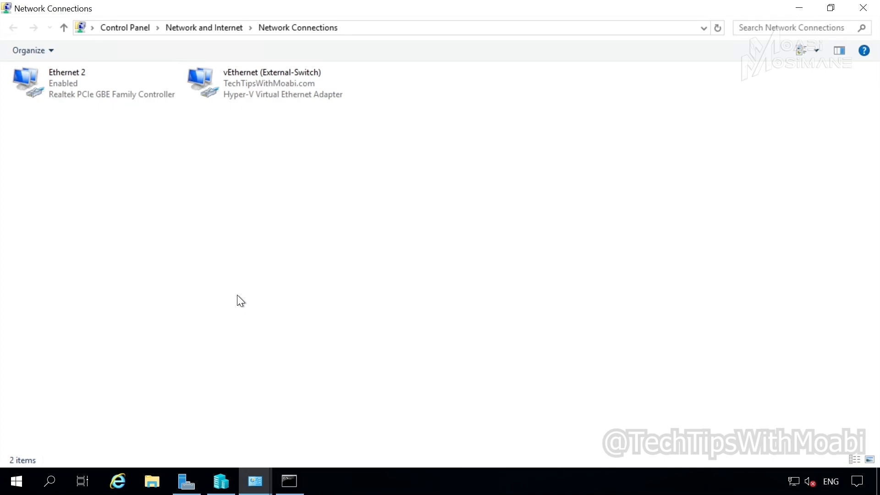
{"action": "right_click", "coordinate": [90, 90]}
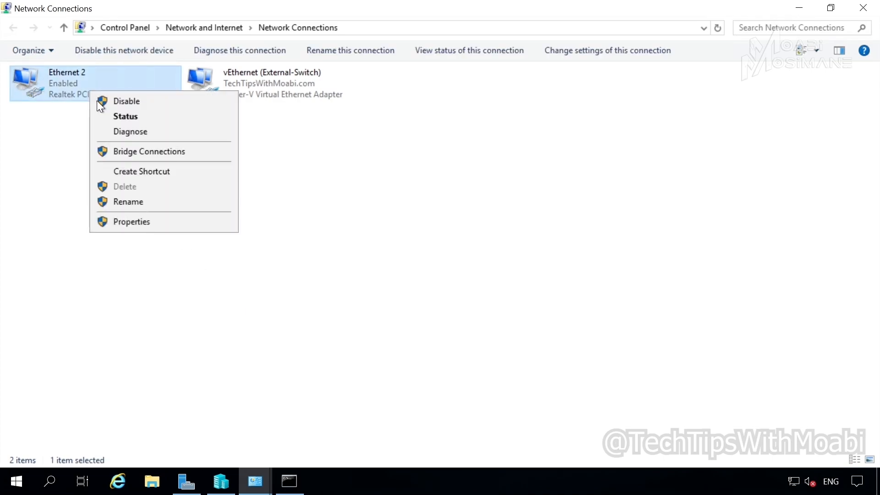
{"action": "left_click", "coordinate": [112, 218]}
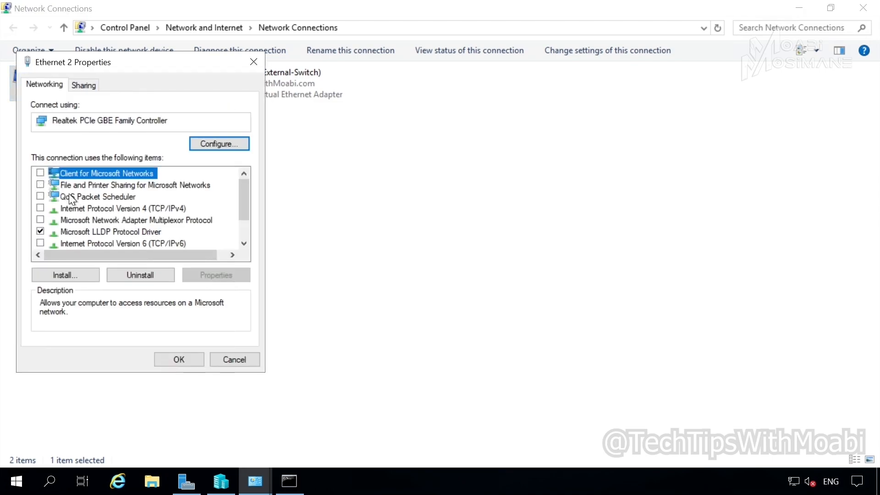
{"action": "scroll", "coordinate": [117, 211], "scroll_direction": "down", "scroll_amount": 1}
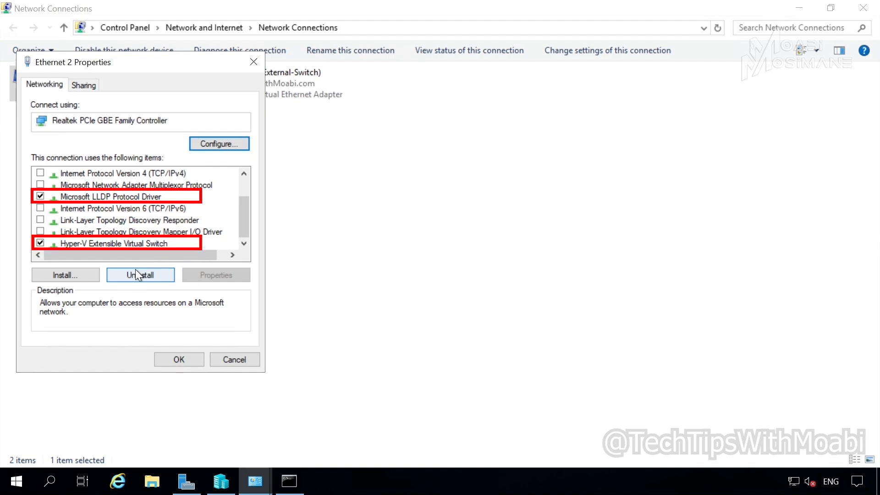
{"action": "left_click", "coordinate": [197, 174]}
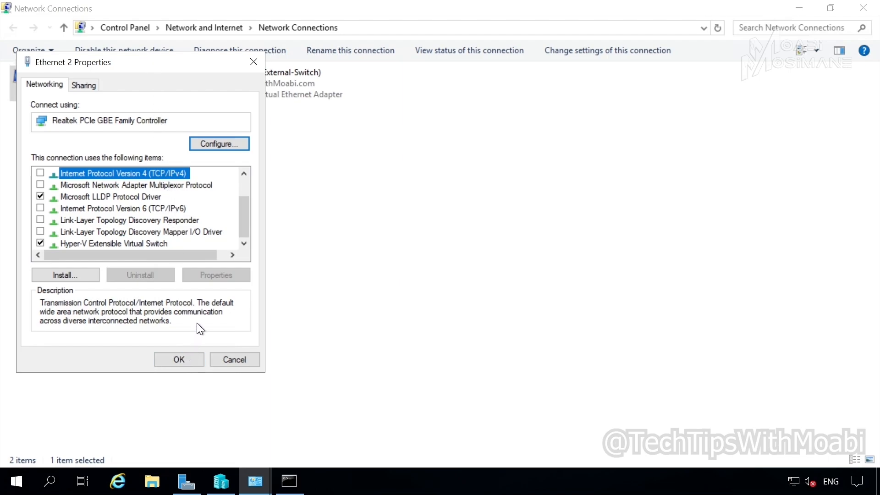
{"action": "left_click", "coordinate": [186, 360]}
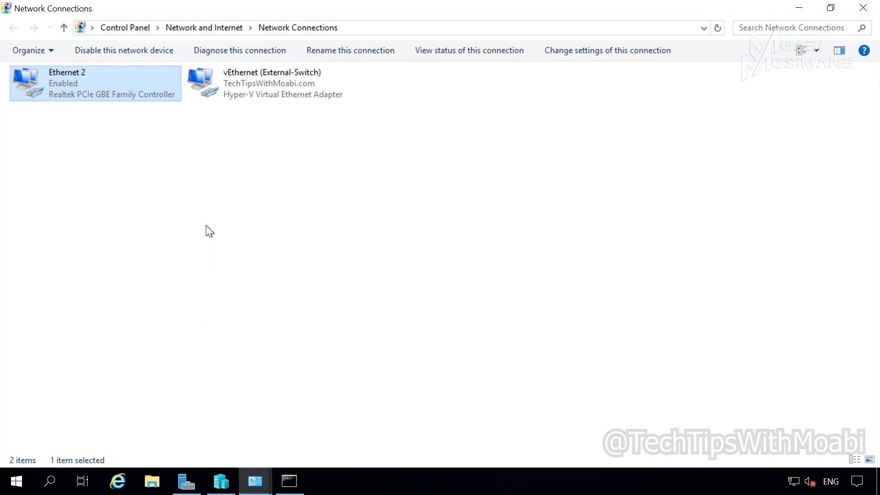
- Open the Internet Protocol Version 4 properties of the vEthernet (External-Switch) adapter to examine its IP settings
{"action": "right_click", "coordinate": [249, 73]}
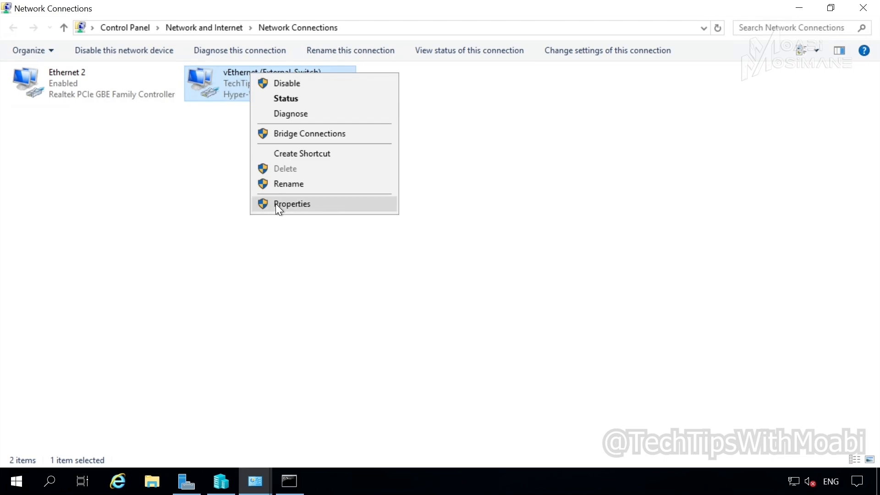
{"action": "left_click", "coordinate": [276, 204]}
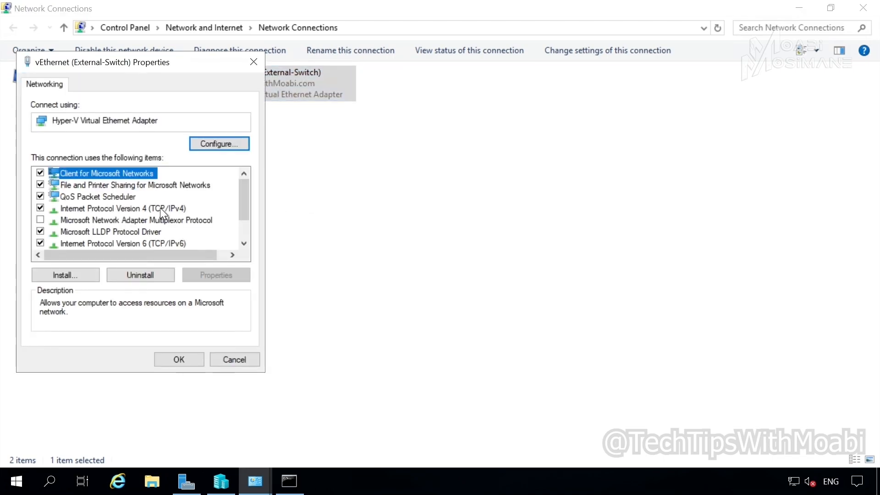
{"action": "left_click", "coordinate": [160, 208]}
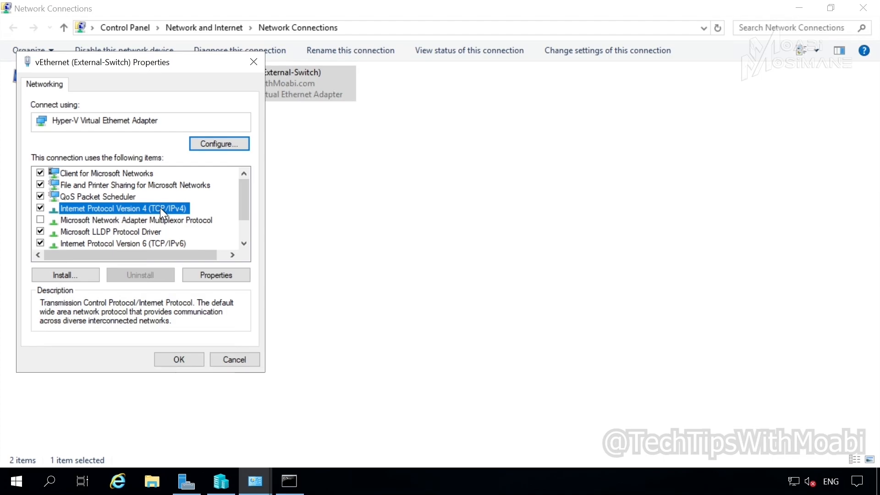
{"action": "left_click", "coordinate": [198, 277]}
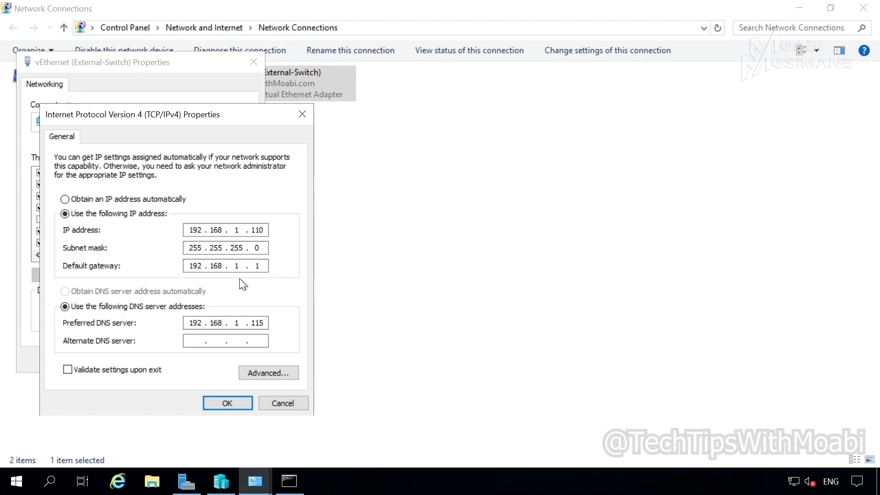
- Close the IPv4 and vEthernet (External-Switch) properties, then the Network Connections and Network and Sharing Center windows
{"action": "left_click", "coordinate": [234, 405]}
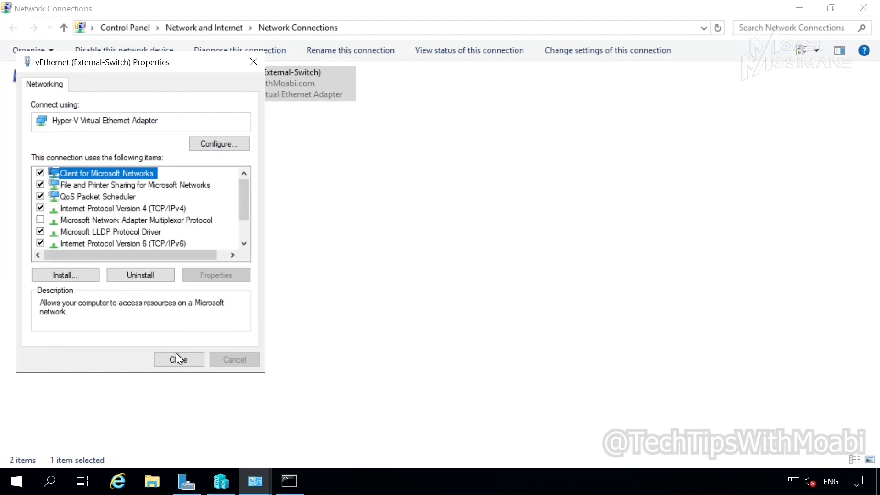
{"action": "left_click", "coordinate": [179, 358]}
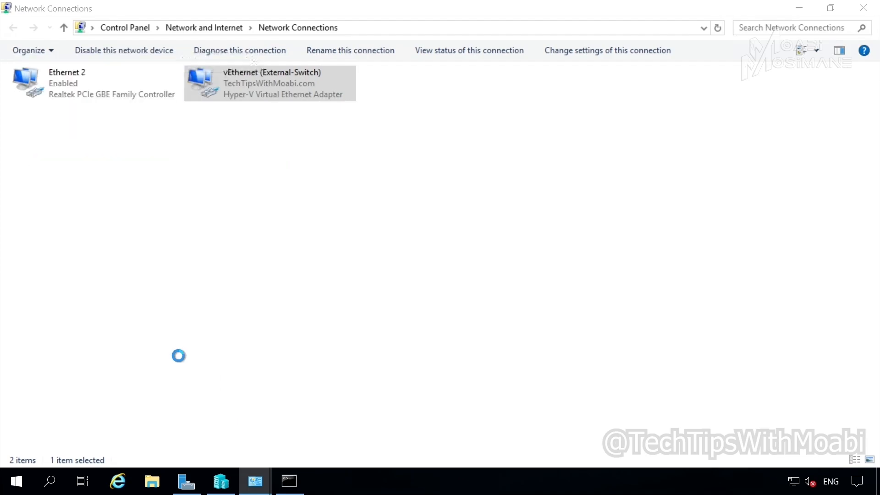
{"action": "left_click", "coordinate": [859, 8]}
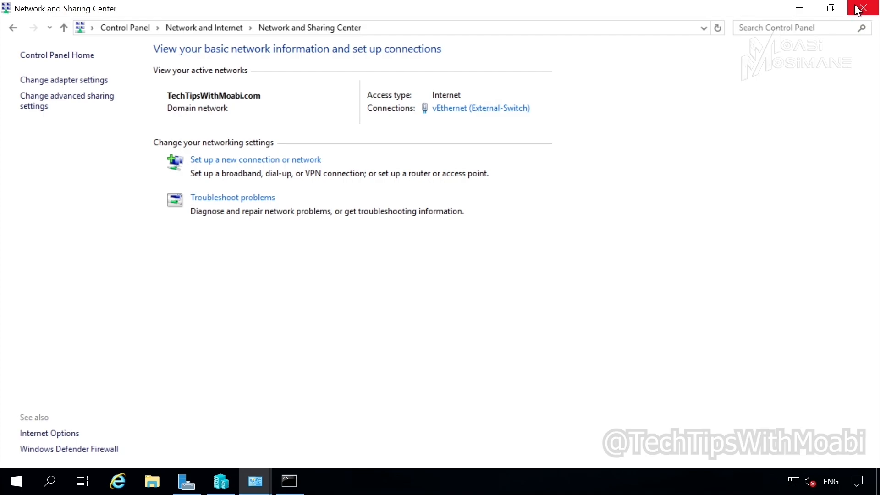
{"action": "left_click", "coordinate": [859, 9]}
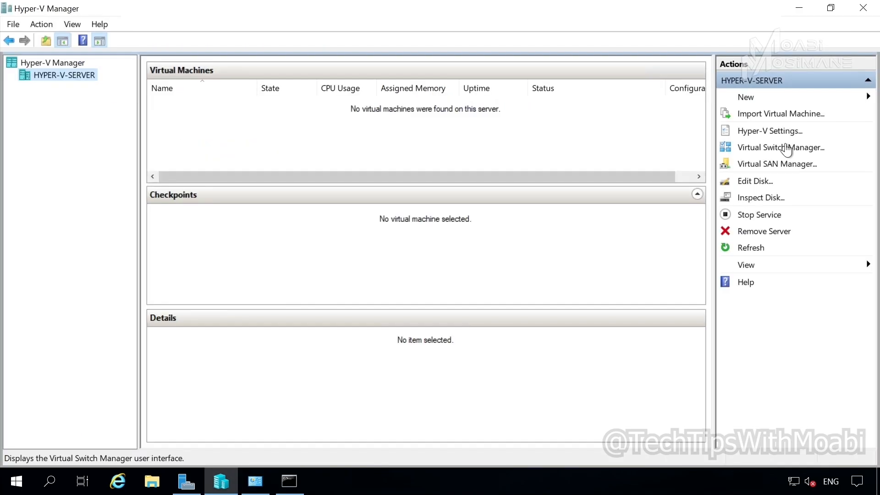
- Open Virtual Switch Manager for HYPER-V-SERVER and display the properties of External-Switch to examine its connection settings
{"action": "left_click", "coordinate": [829, 155]}
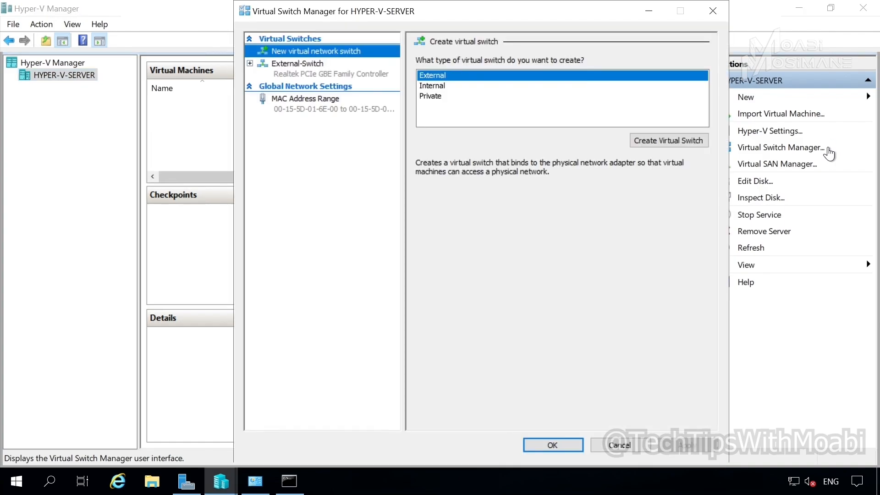
{"action": "left_click", "coordinate": [300, 76]}
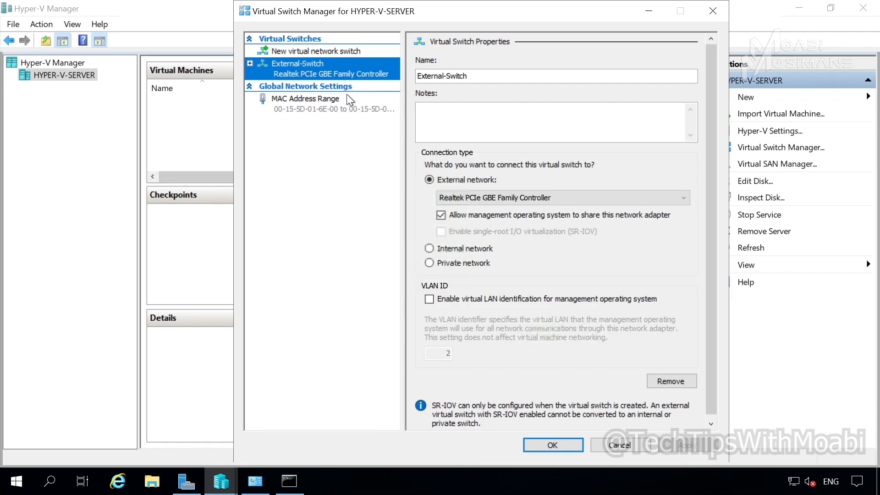